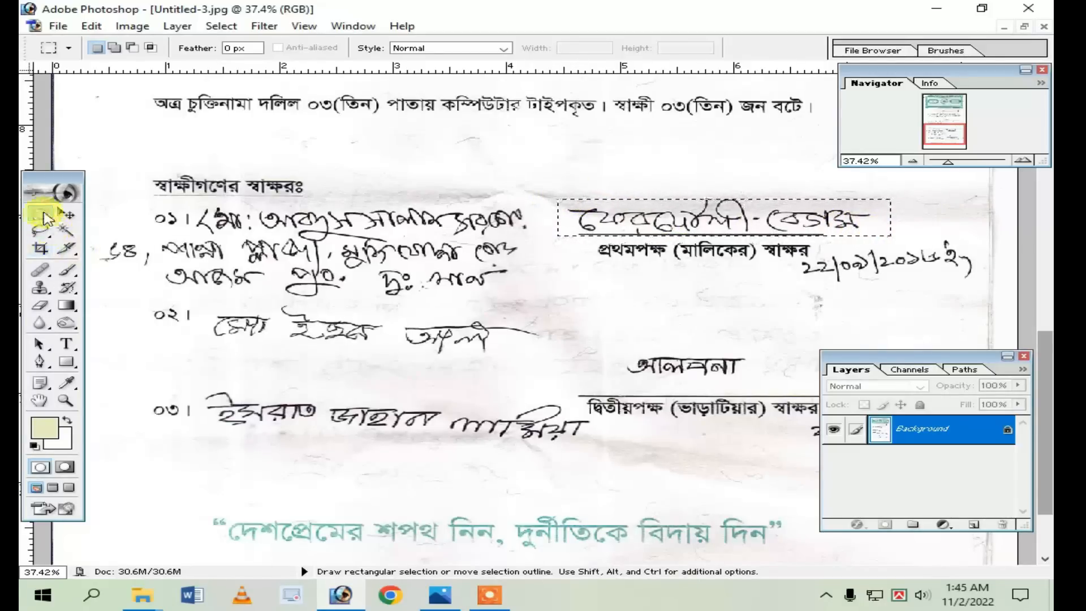
- Copy the selected first-party signature and paste it into a new white 858 × 137 pixel RGB document at 300 pixels/inch
click(479, 208)
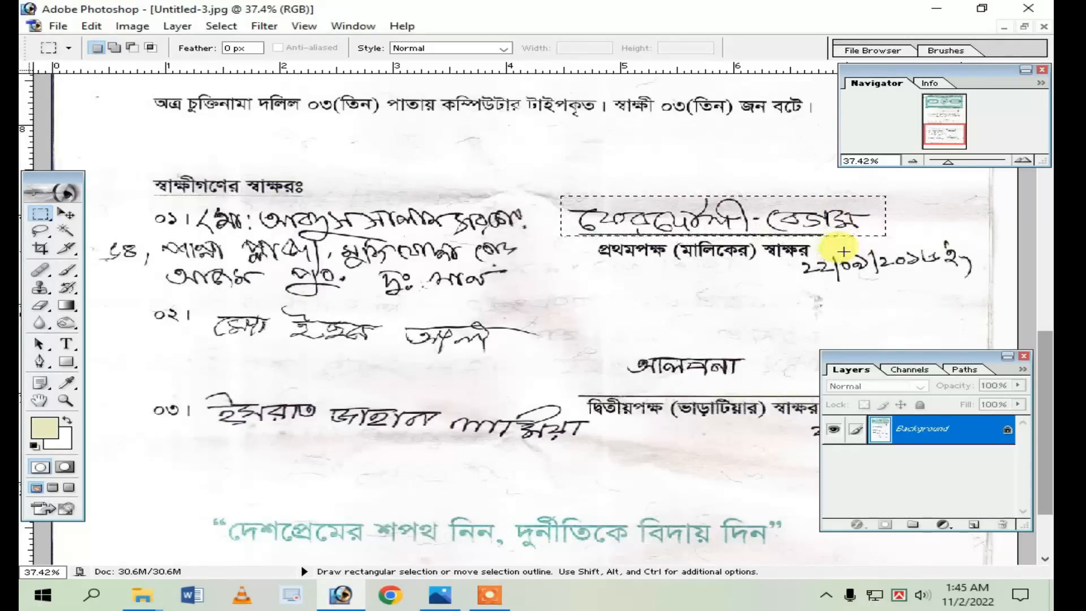
key(ctrl+c)
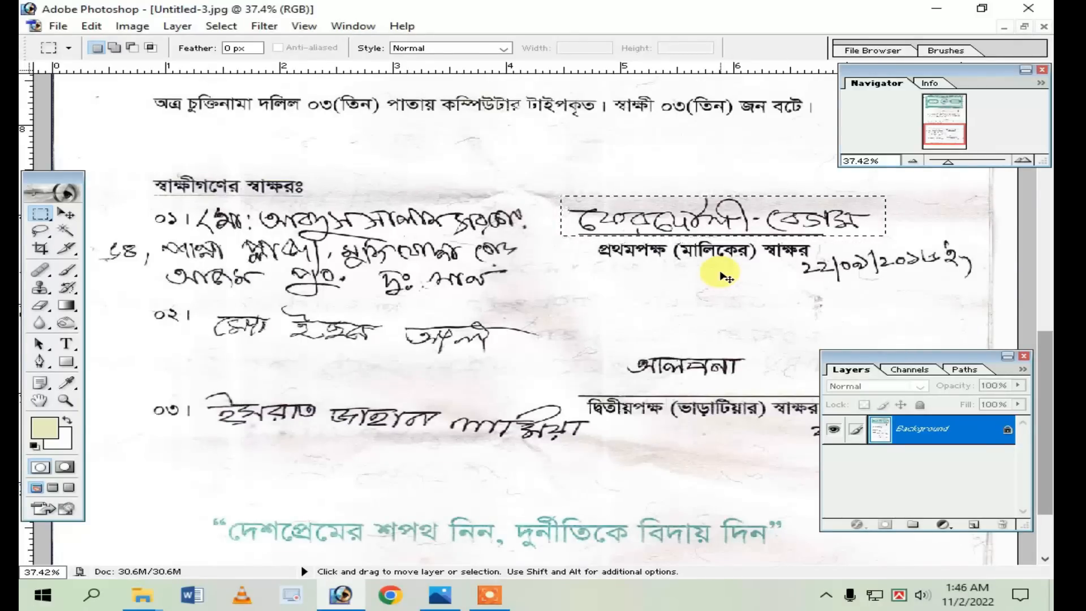
key(ctrl+n)
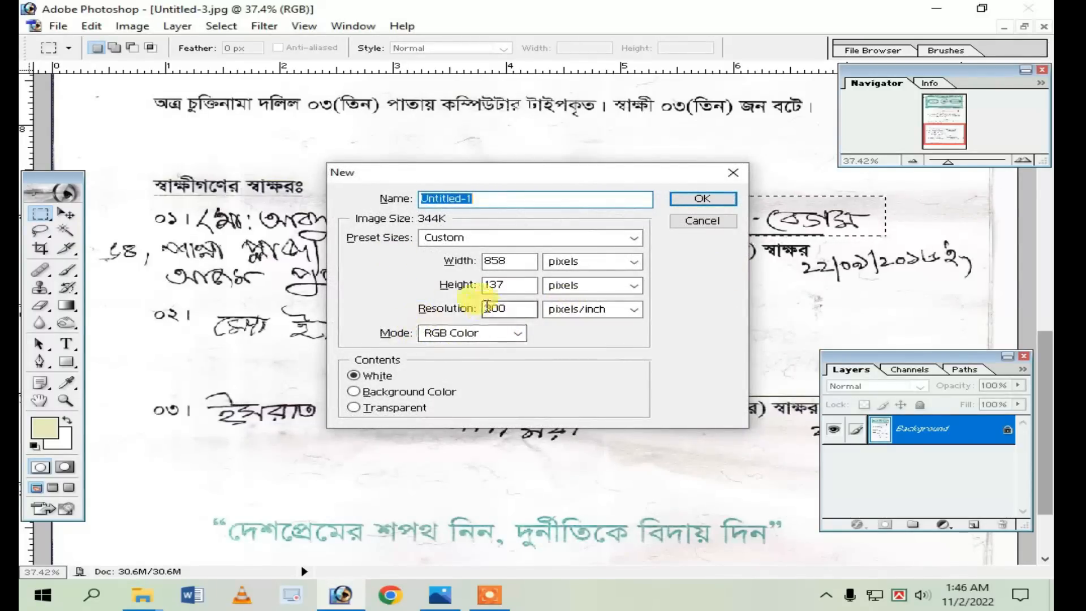
drag(487, 306, 501, 310)
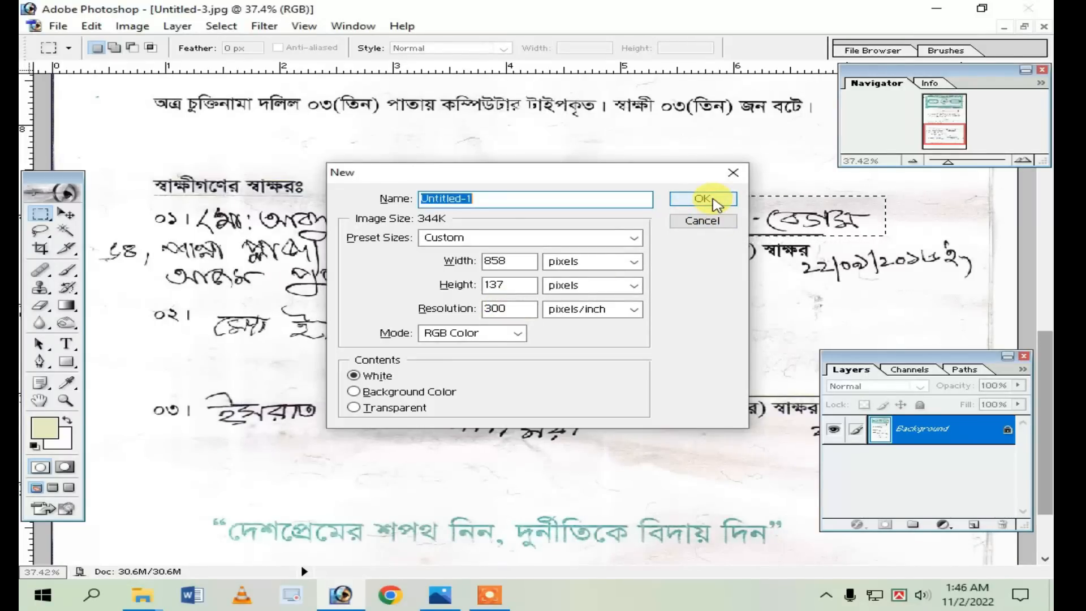
click(703, 199)
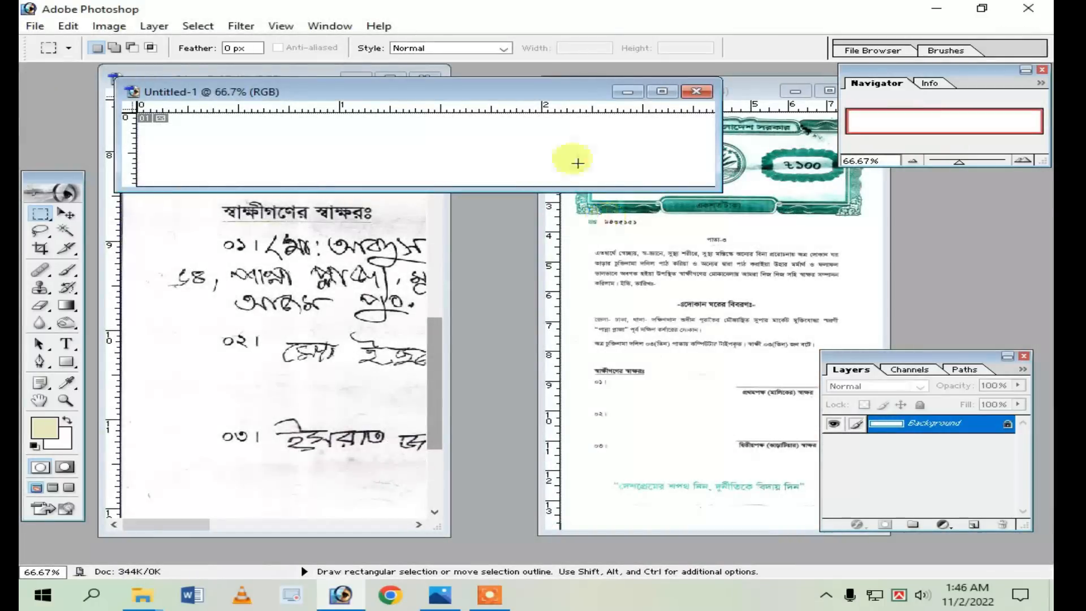
click(662, 92)
key(ctrl+v)
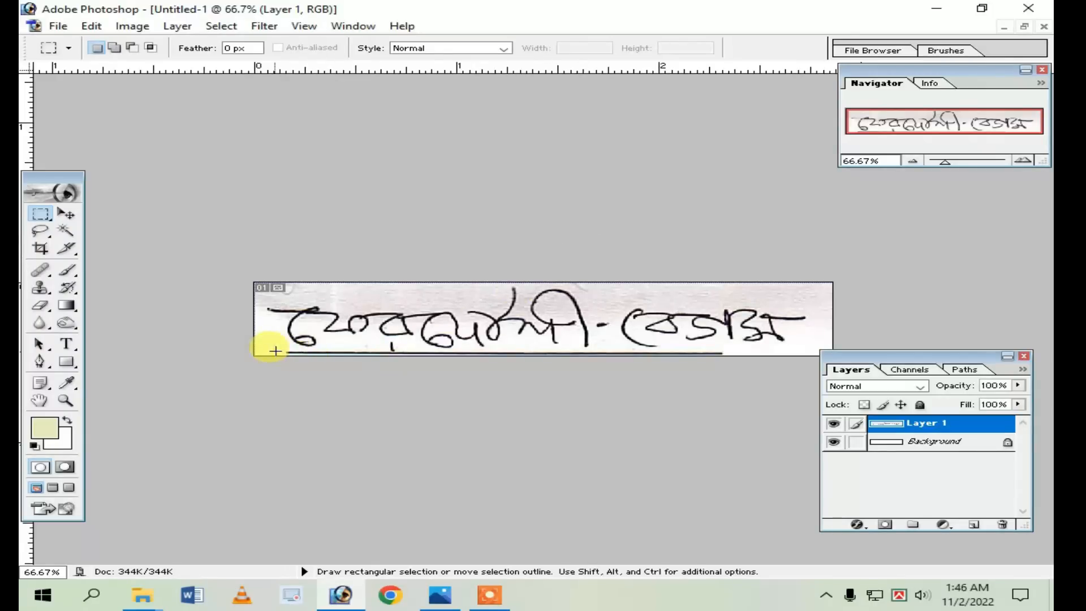
- Erase the printed line beneath the pasted signature and deselect
mouse_move(275, 352)
mouse_down()
mouse_move(728, 369)
mouse_move(746, 349)
mouse_move(732, 344)
mouse_up()
key(Delete)
click(623, 391)
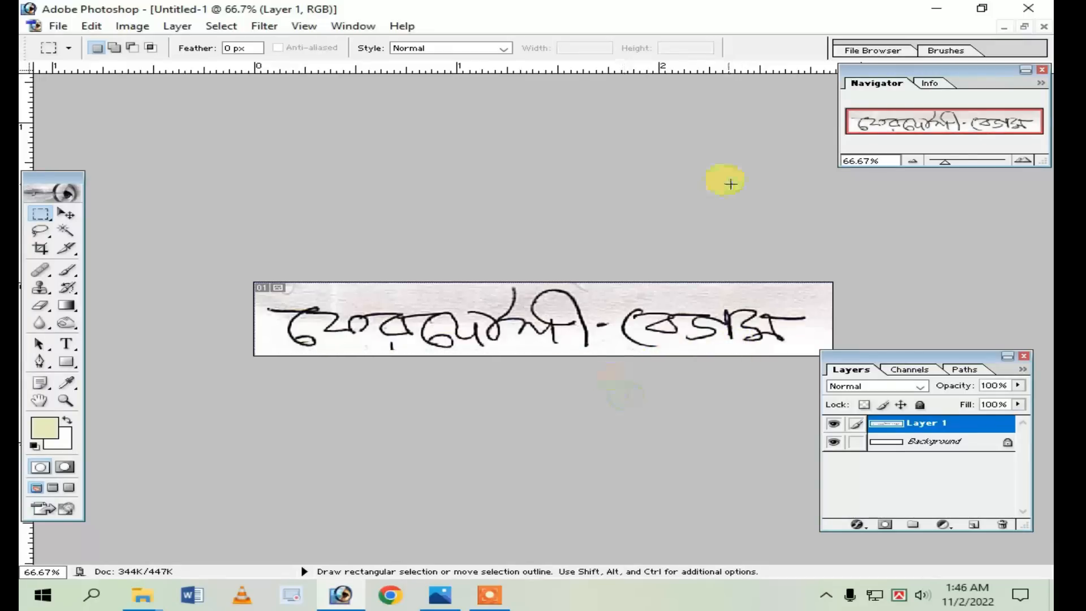
- Copy the signature into Untitled-31.jpg and position it above the first-party signature line
click(1024, 26)
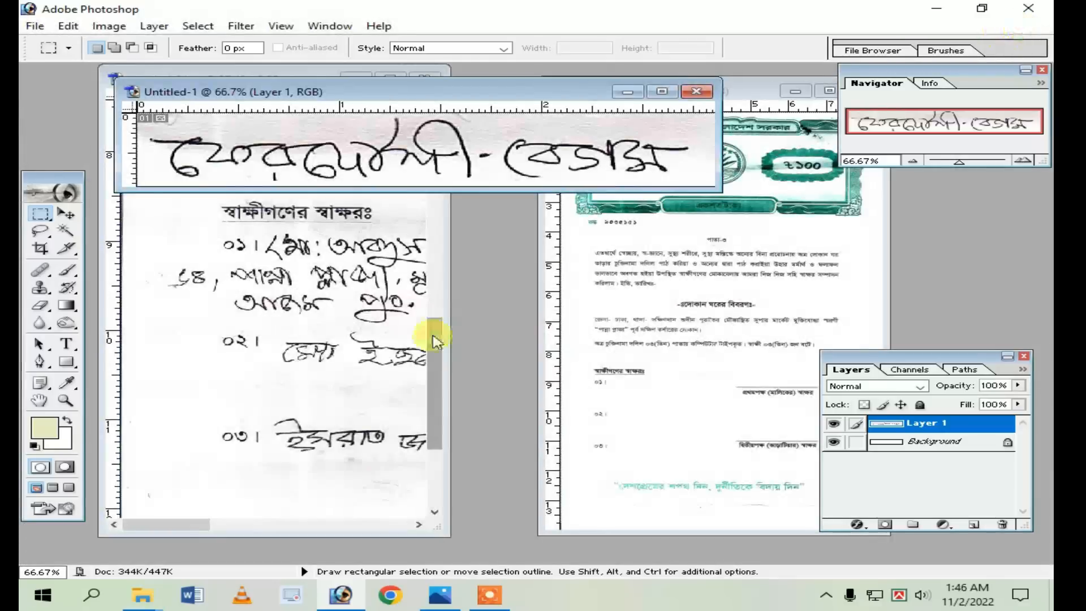
mouse_move(413, 161)
mouse_down()
mouse_move(708, 336)
mouse_move(701, 324)
mouse_up()
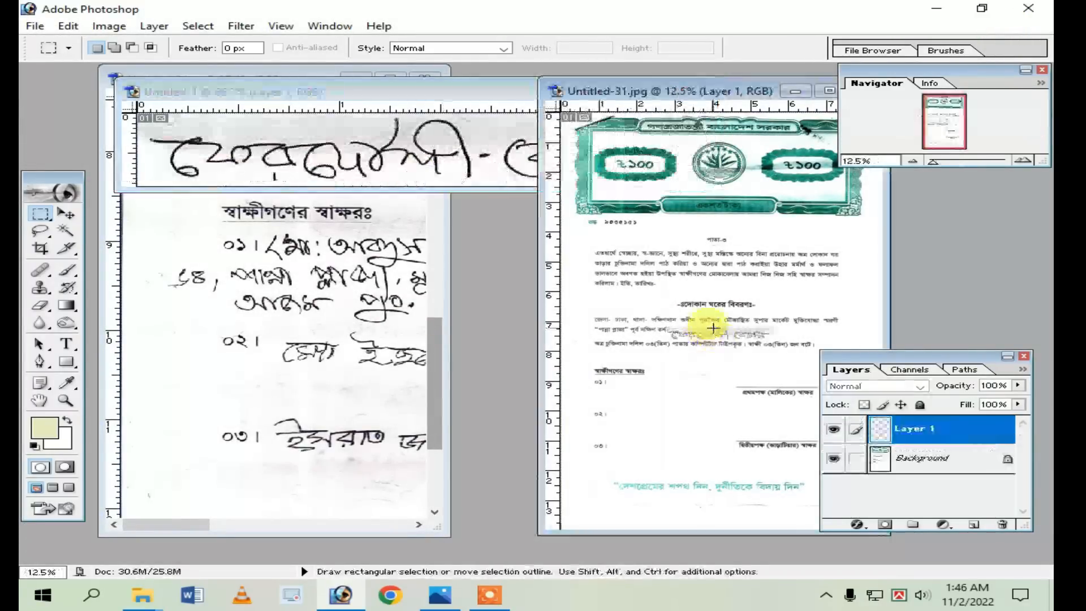
double_click(747, 92)
scroll(592, 271, up, 8)
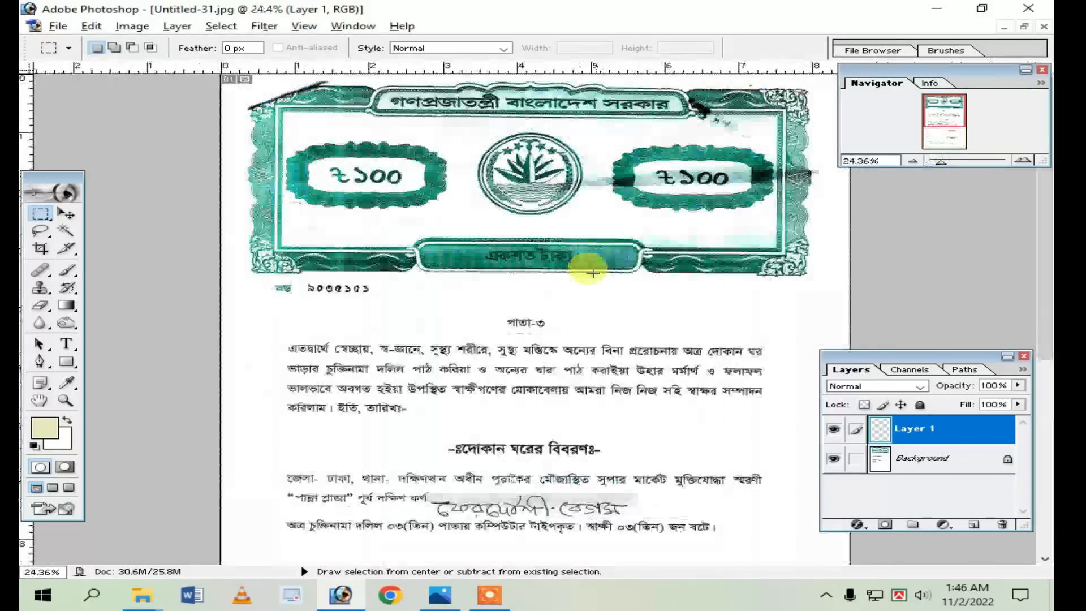
drag(1045, 184, 1045, 337)
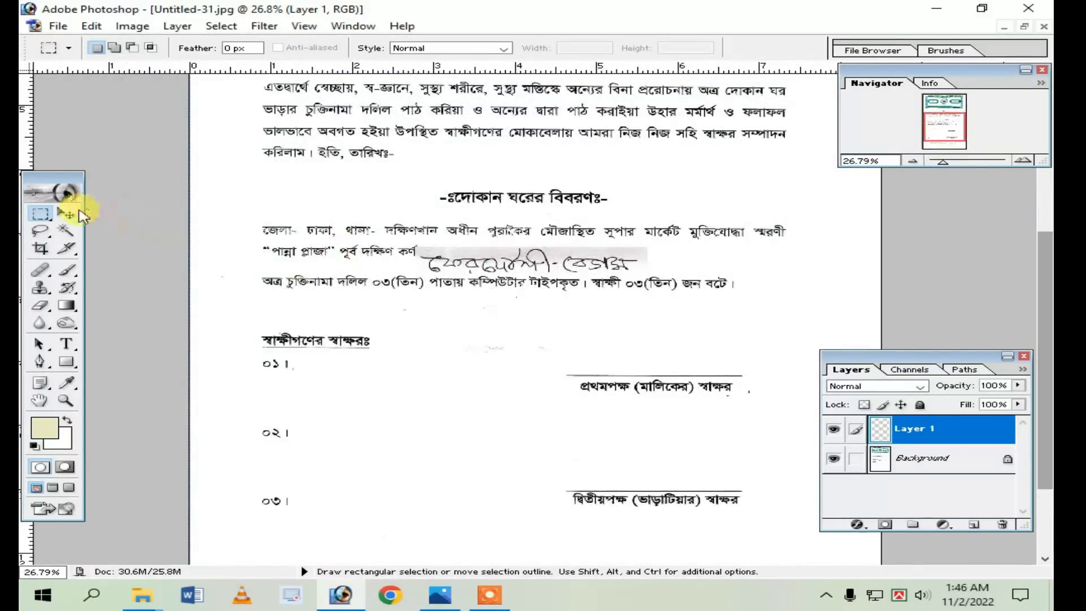
click(66, 214)
drag(490, 261, 610, 351)
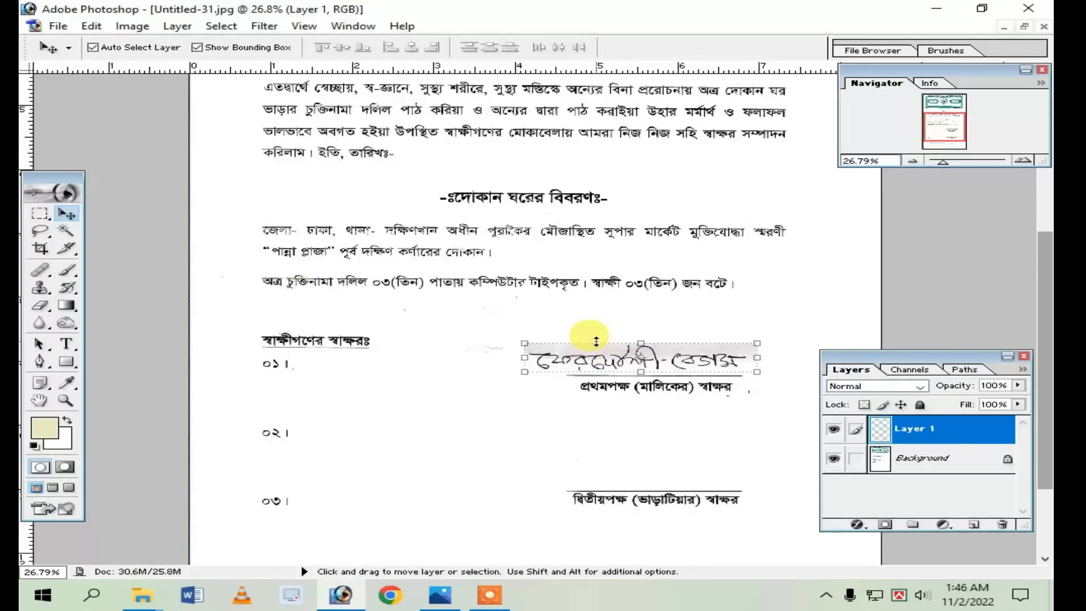
drag(608, 367, 622, 370)
key(alt)
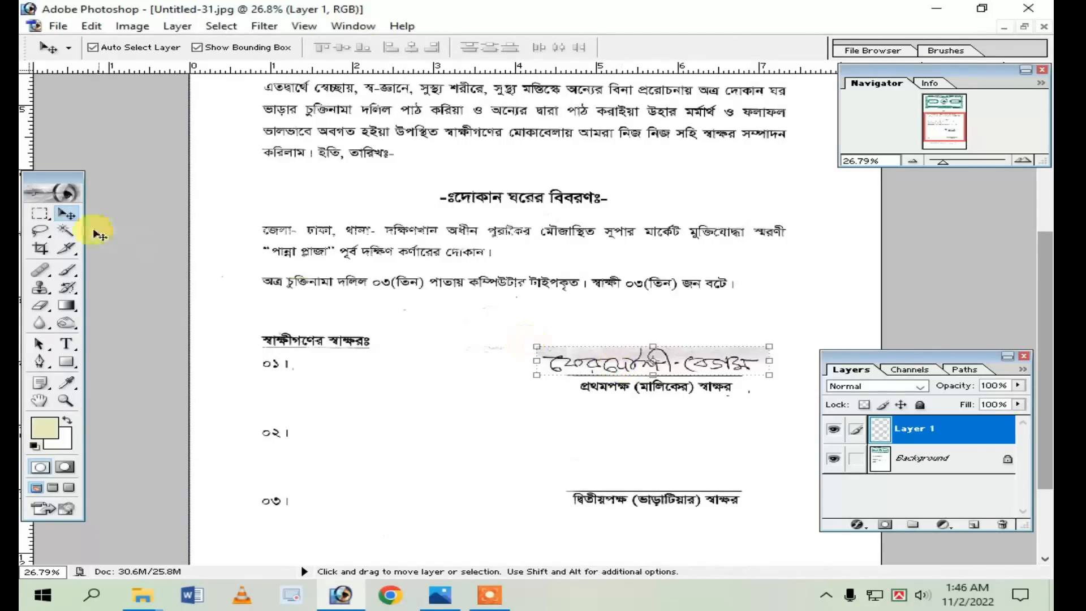
- Try to remove the grey background at the placed signature's upper-left corner with a Lasso selection
click(40, 229)
scroll(634, 335, up, 1)
scroll(640, 338, up, 2)
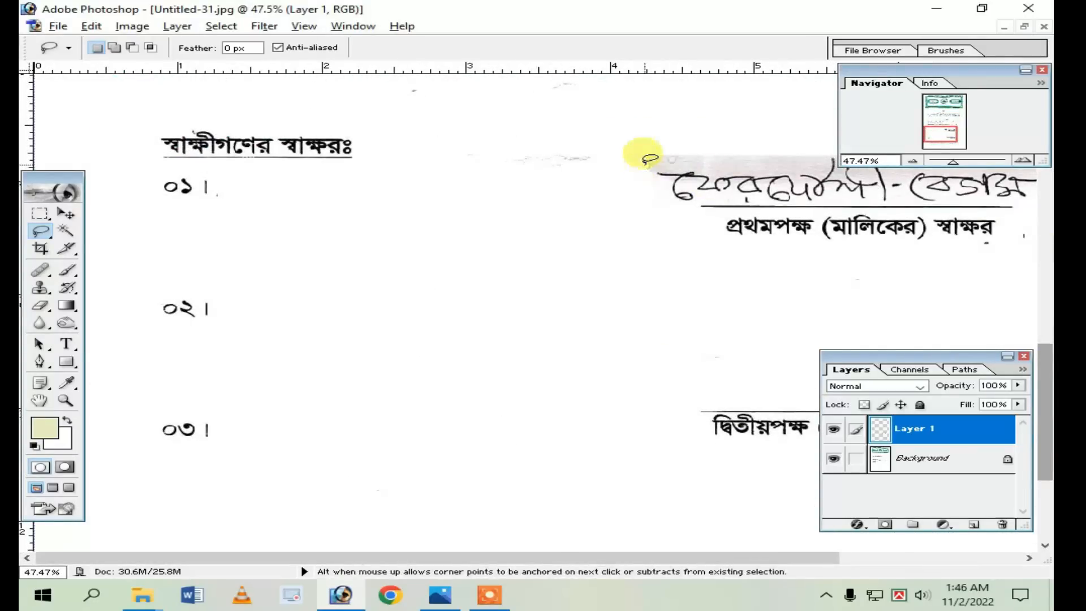
mouse_move(645, 164)
mouse_down()
mouse_move(703, 158)
mouse_move(701, 142)
mouse_move(660, 136)
mouse_up()
key(Delete)
key(ctrl+d)
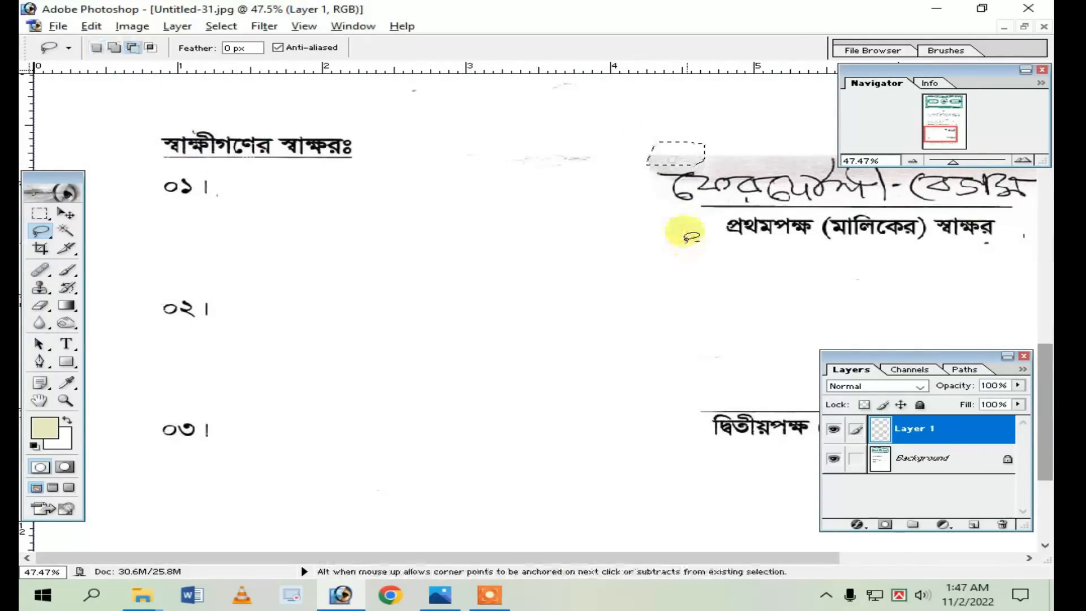
scroll(681, 221, down, 2)
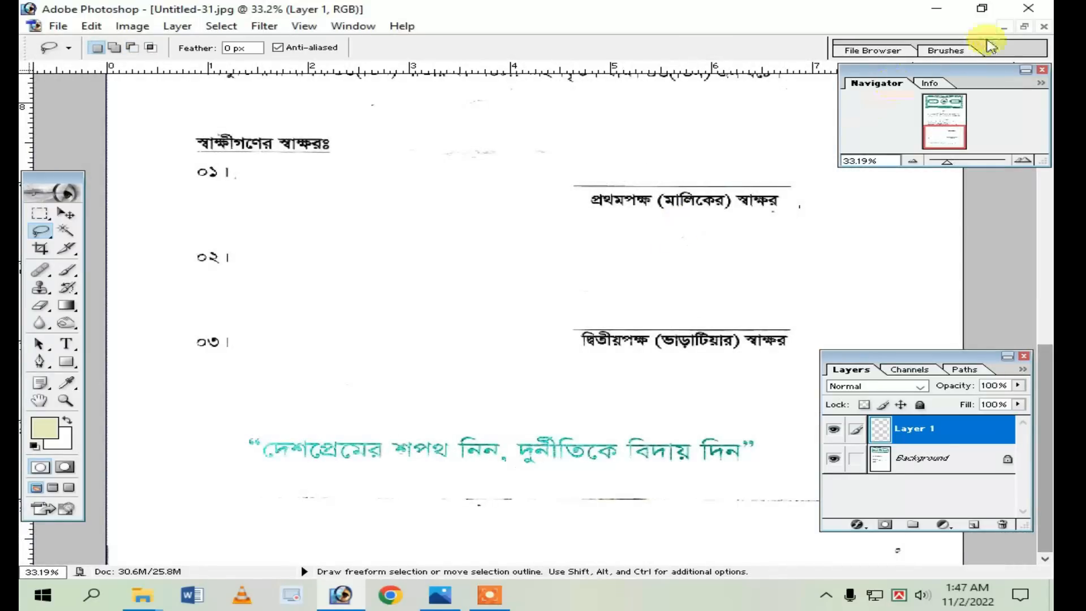
- Save the separate signature document to the Desktop as the JPEG Untitled-1 copy.jpg with quality 0, replacing the existing file
click(1025, 27)
click(375, 171)
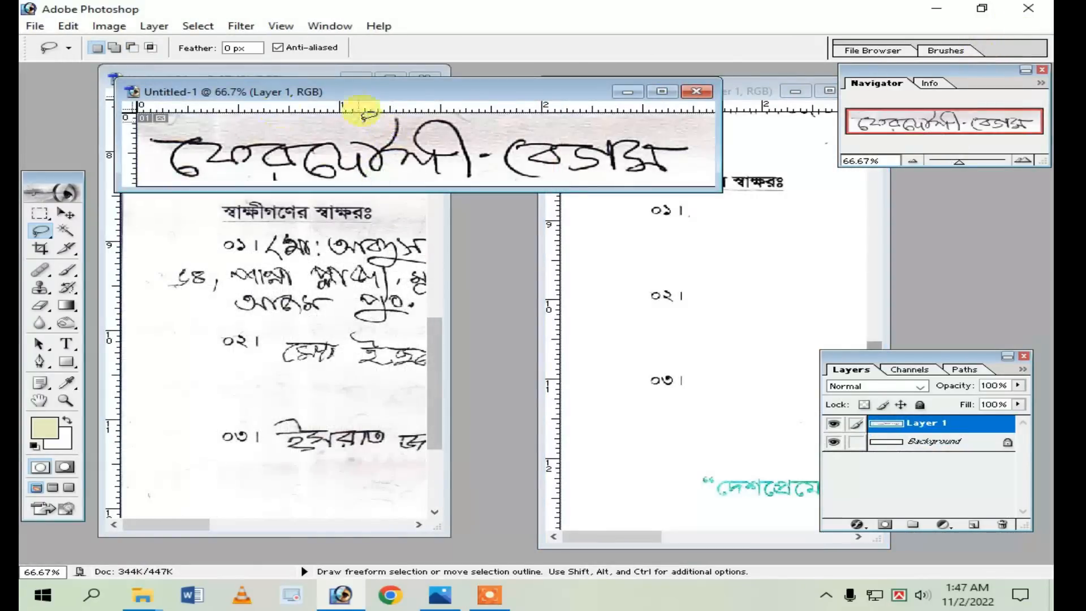
key(ctrl+shift+s)
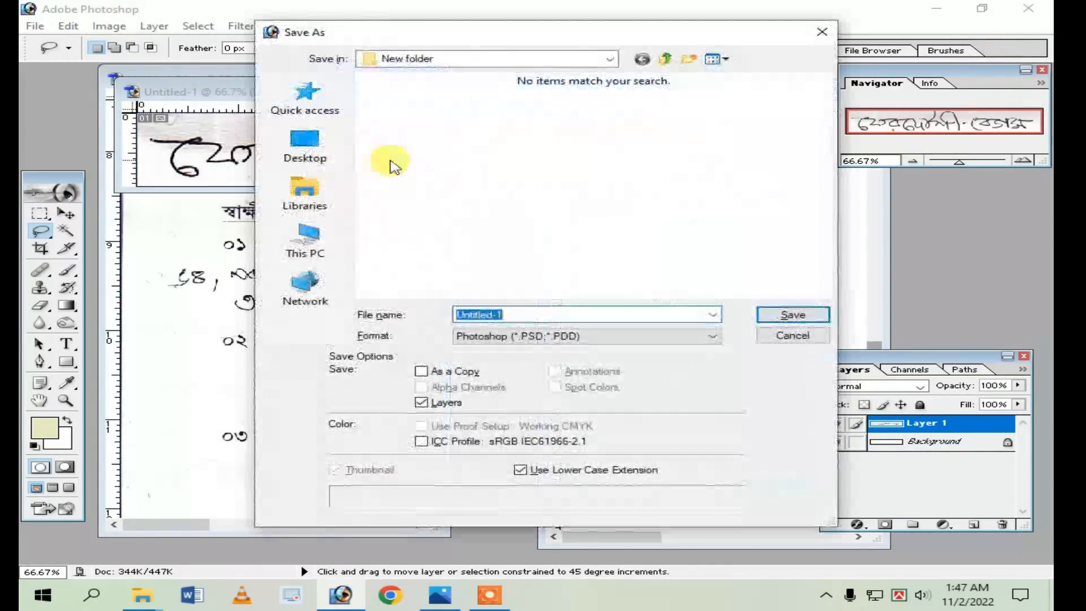
click(505, 339)
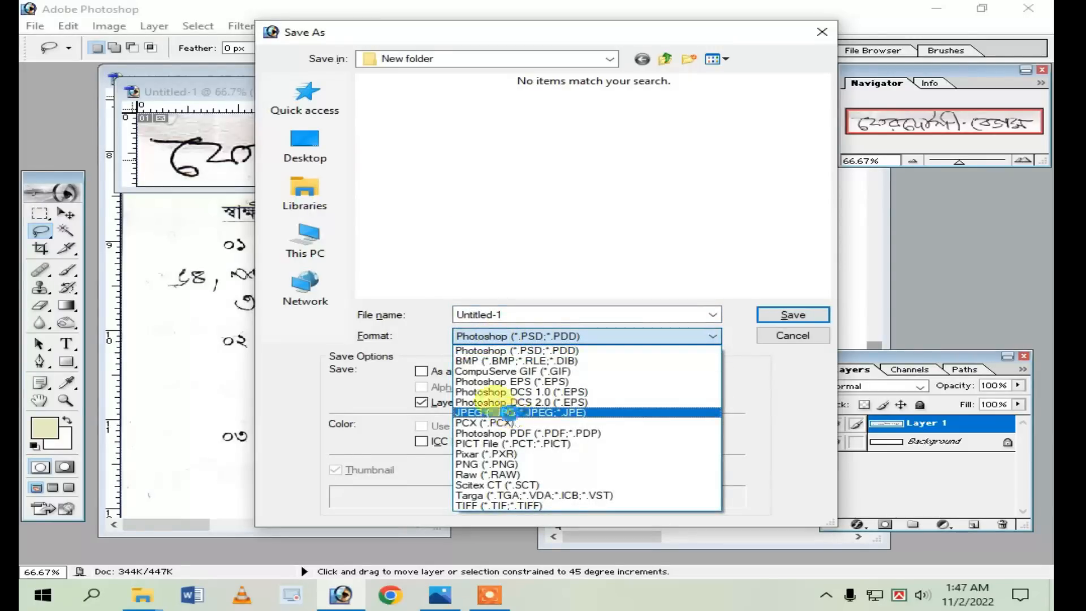
click(511, 415)
click(320, 158)
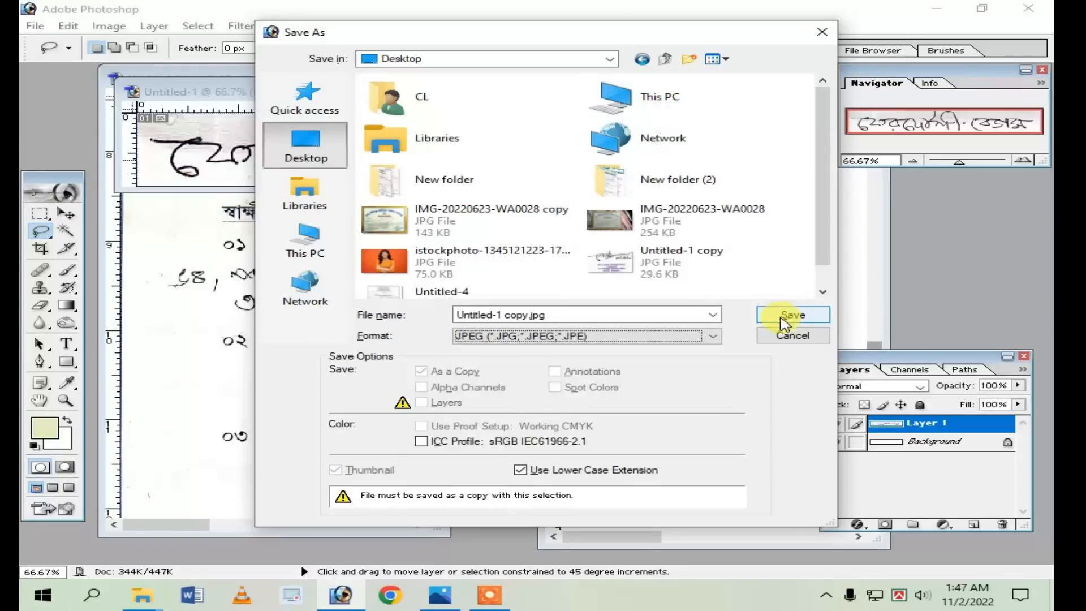
click(785, 322)
key(Return)
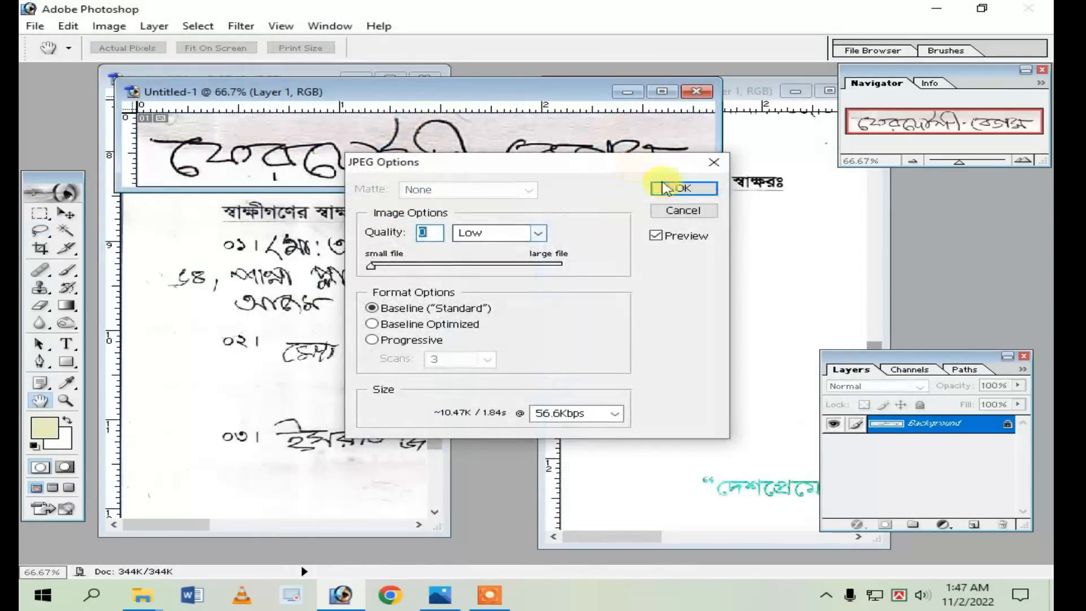
click(671, 188)
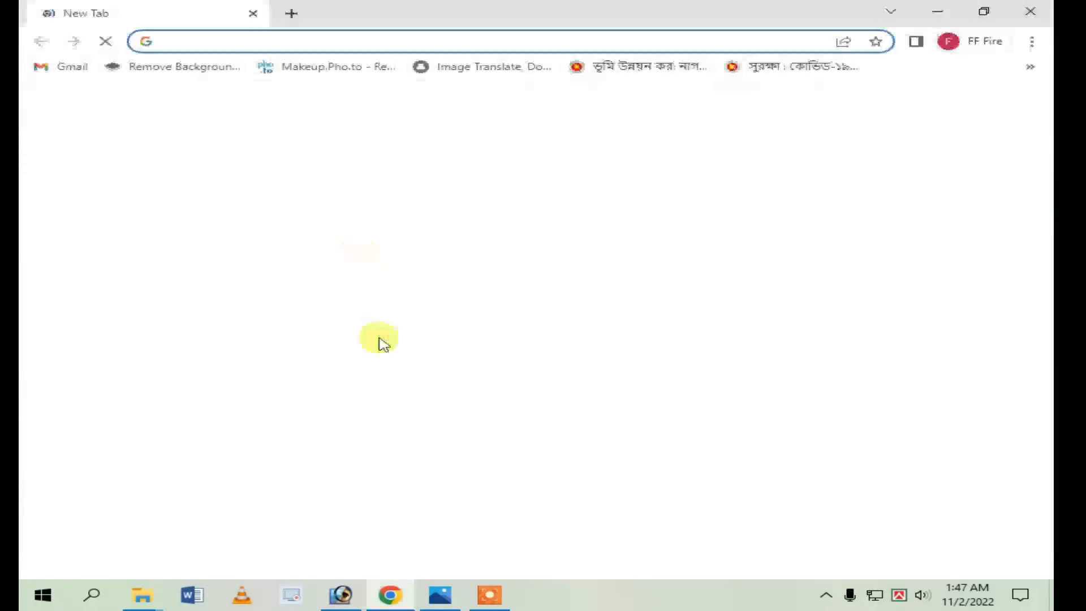
- Switch to Chrome, search Google for "remove bg" and open the remove.bg site in a new tab
click(376, 334)
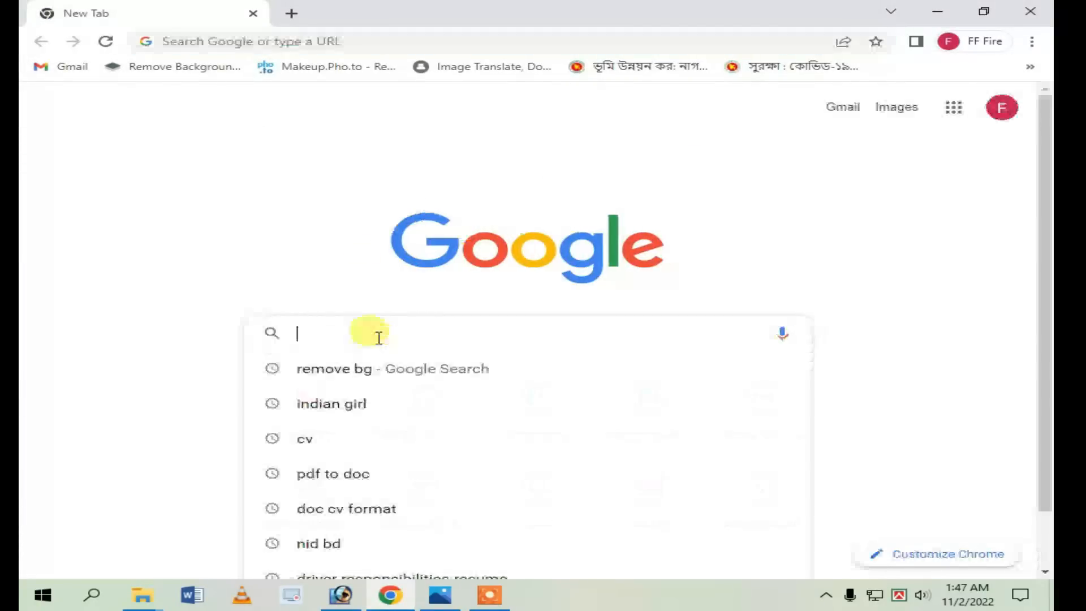
text(remove)
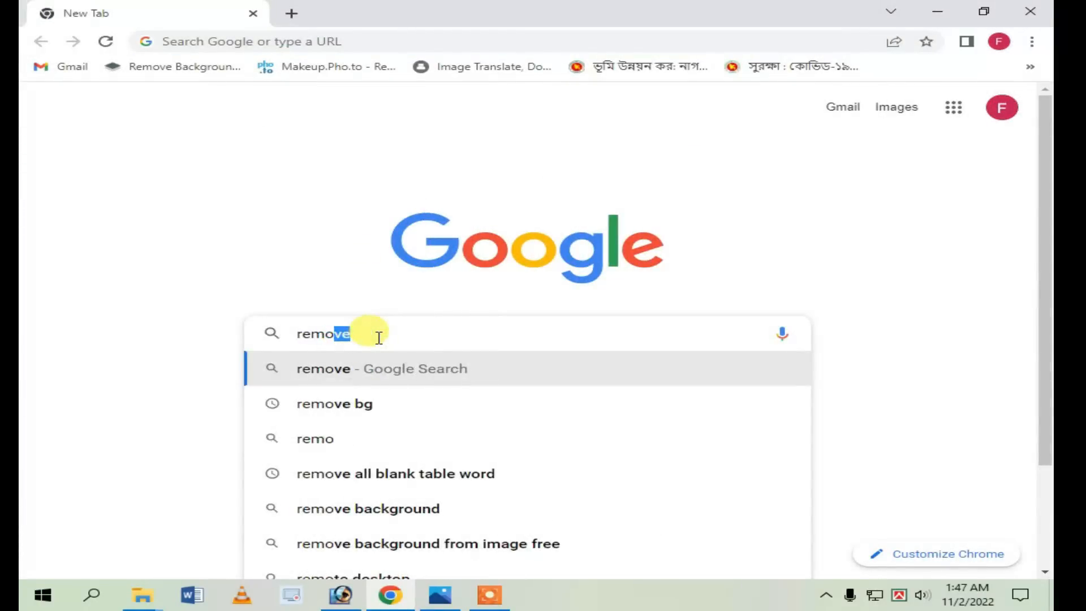
key(Down)
key(Return)
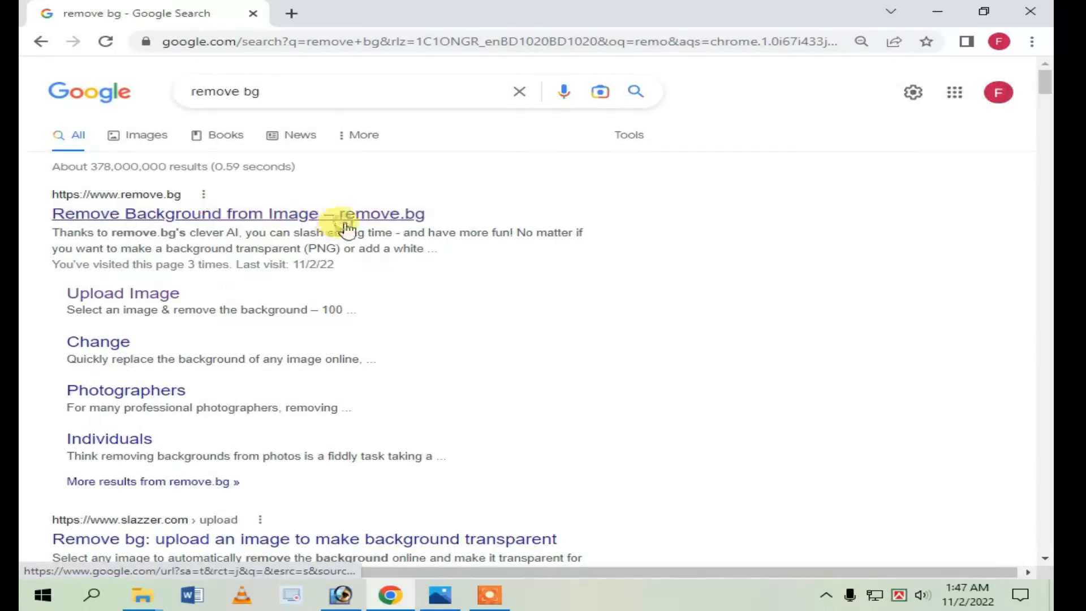
middle_click(333, 218)
click(315, 7)
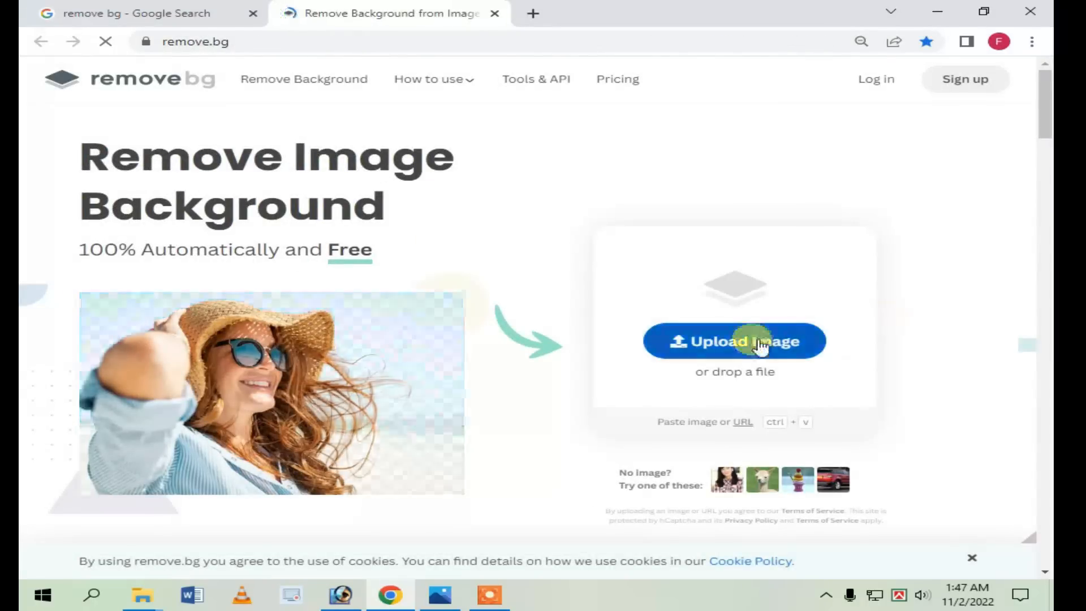
- Upload Untitled-1 copy from the Desktop to remove.bg for background removal
click(771, 338)
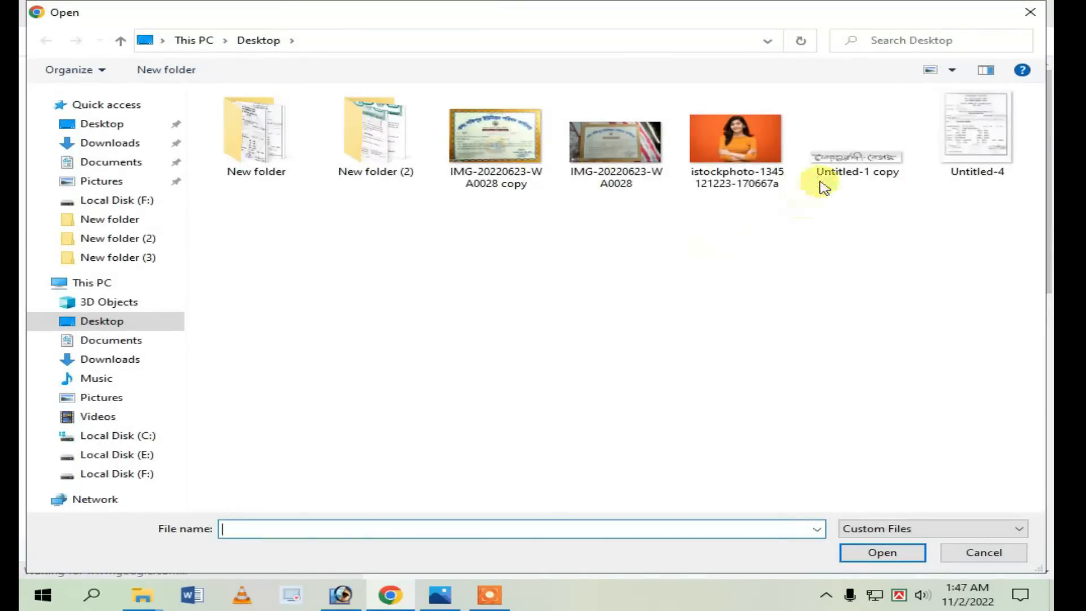
click(826, 170)
click(878, 554)
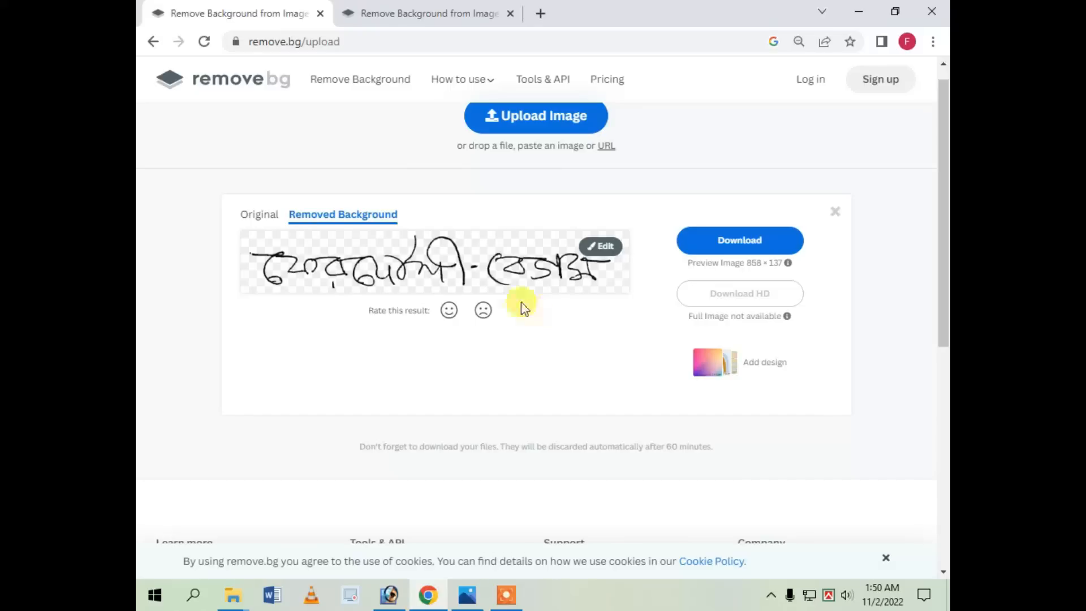
- Download the background-free signature, show it in its folder and open Untitled-1_copy-removebg-preview (1).png in Photoshop
click(752, 249)
click(310, 555)
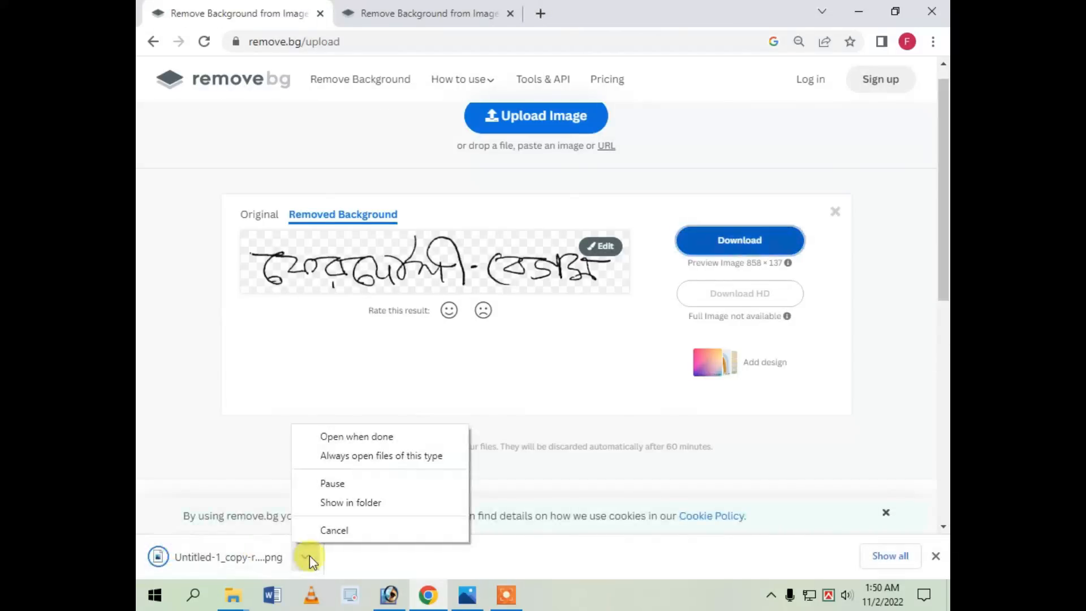
click(341, 502)
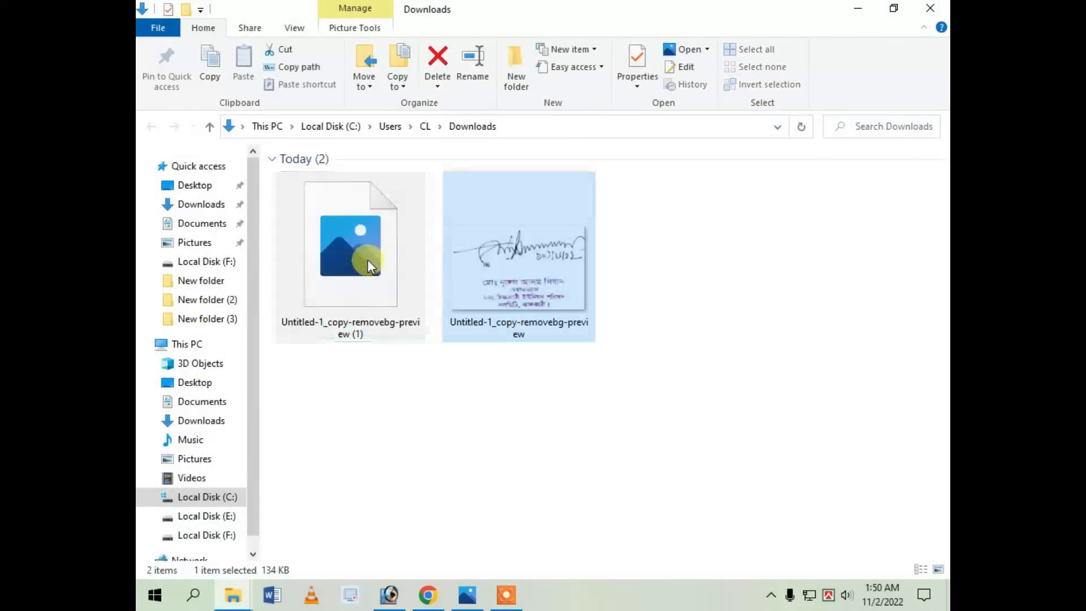
click(368, 260)
drag(344, 249, 456, 327)
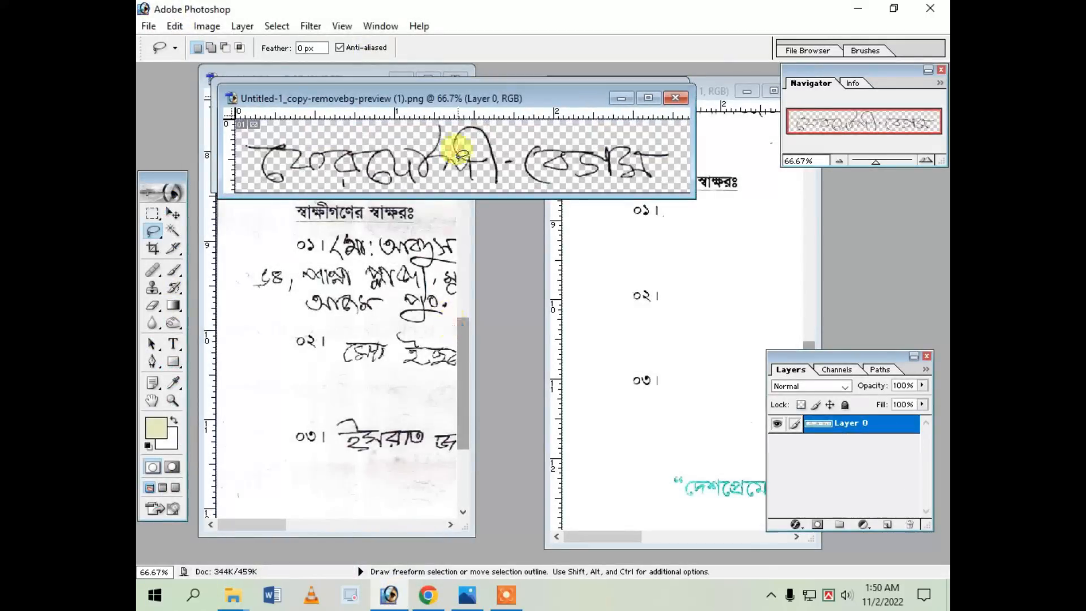
- Copy the transparent signature into Untitled-31.jpg and move it onto the first-party signature line
click(175, 213)
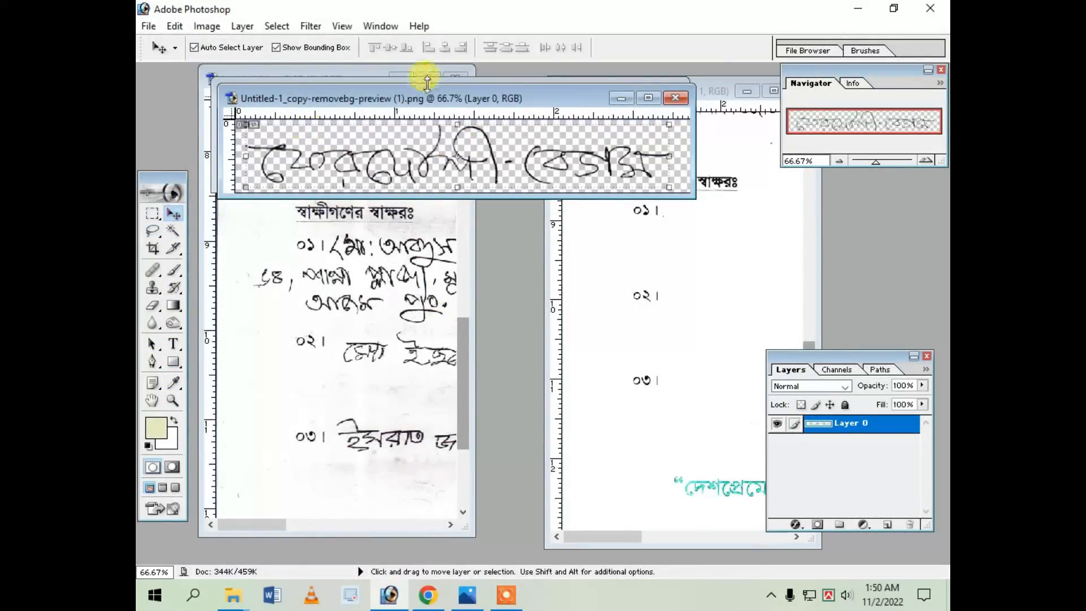
mouse_move(428, 80)
mouse_down()
mouse_move(337, 120)
mouse_move(319, 113)
mouse_up()
mouse_move(365, 198)
mouse_down()
mouse_move(659, 262)
mouse_move(666, 239)
mouse_up()
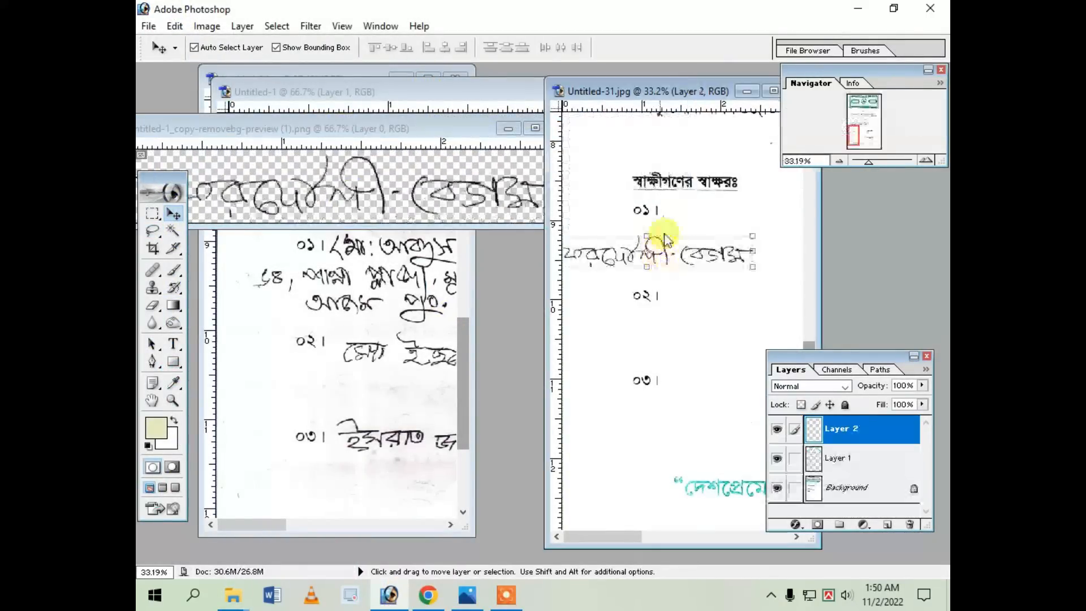
double_click(687, 91)
mouse_move(338, 223)
mouse_down()
mouse_move(638, 214)
mouse_move(751, 173)
mouse_up()
- Rotate the transparent signature by -4.5 degrees with Free Transform and adjust its position on the first-party line
key(ctrl+t)
drag(567, 138, 555, 146)
drag(640, 182, 641, 181)
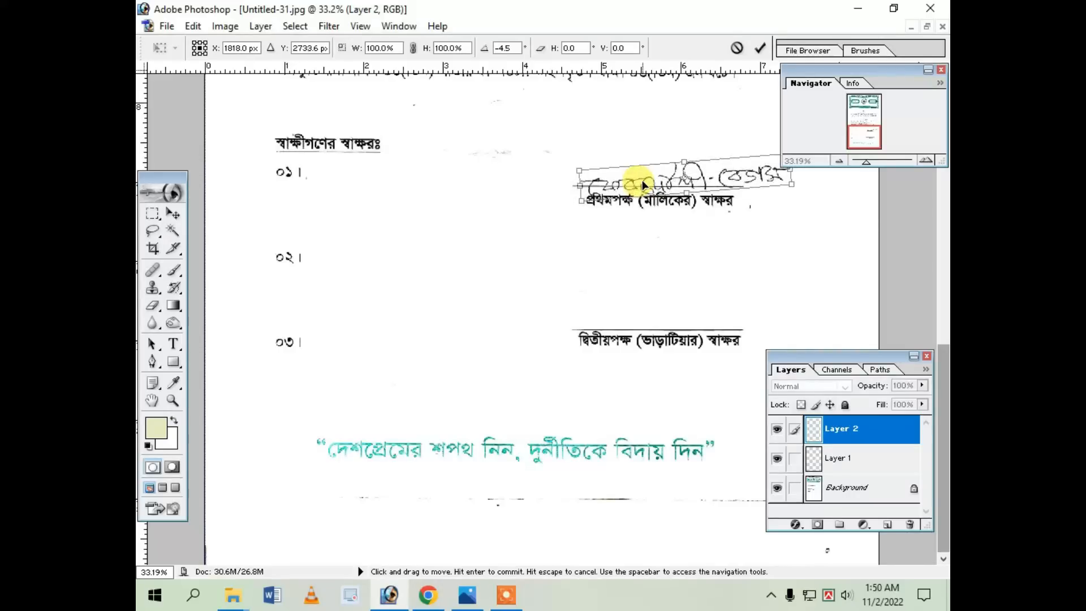
key(Return)
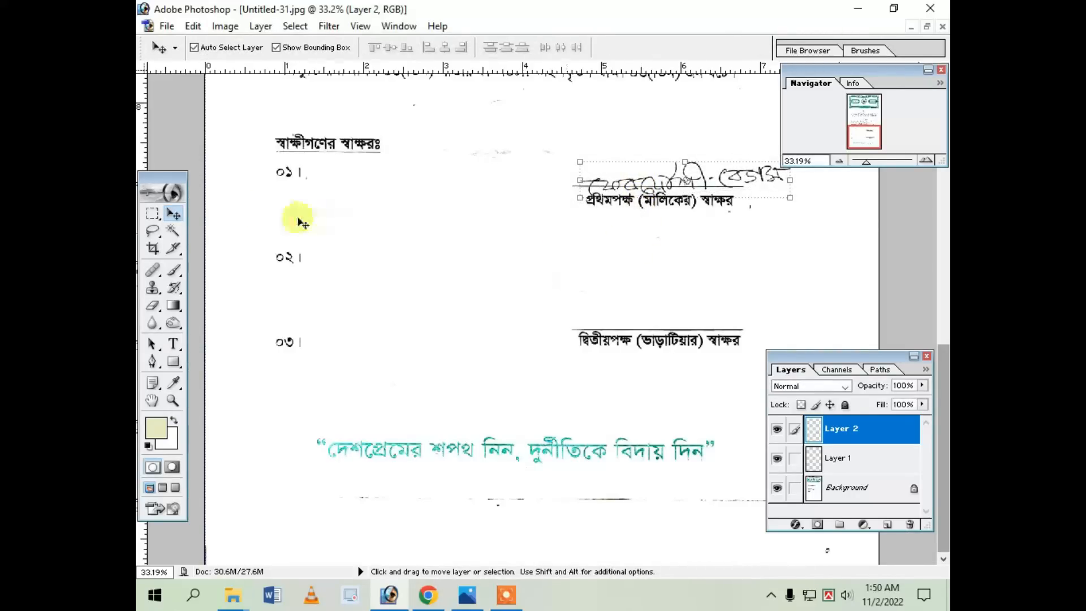
- Move the grey-background signature on Layer 1 off the shop description text to beside the witness signatures heading
click(151, 213)
scroll(543, 245, down, 1)
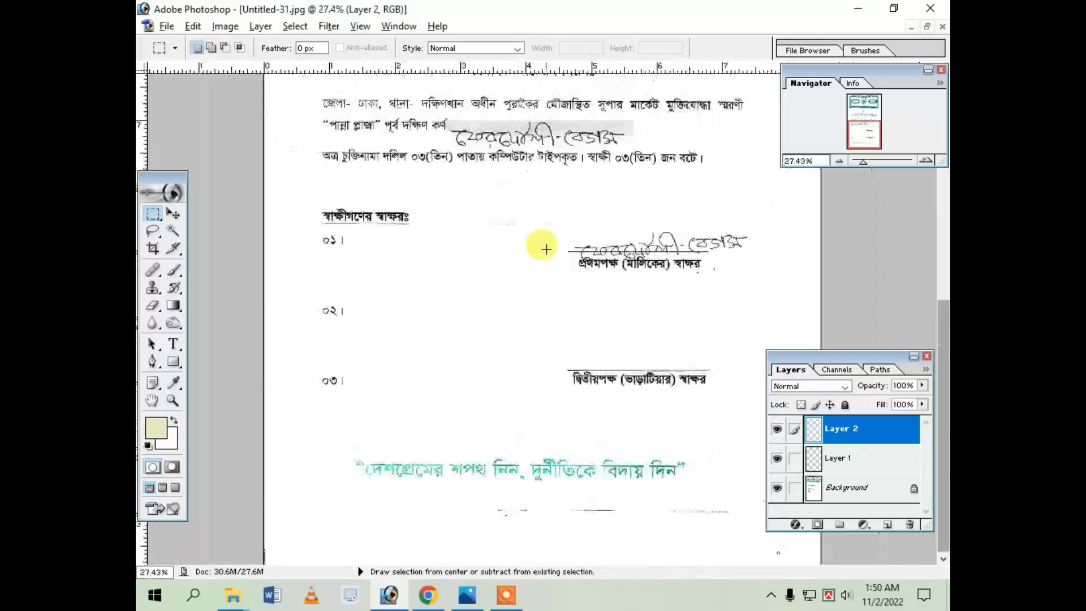
scroll(588, 298, up, 1)
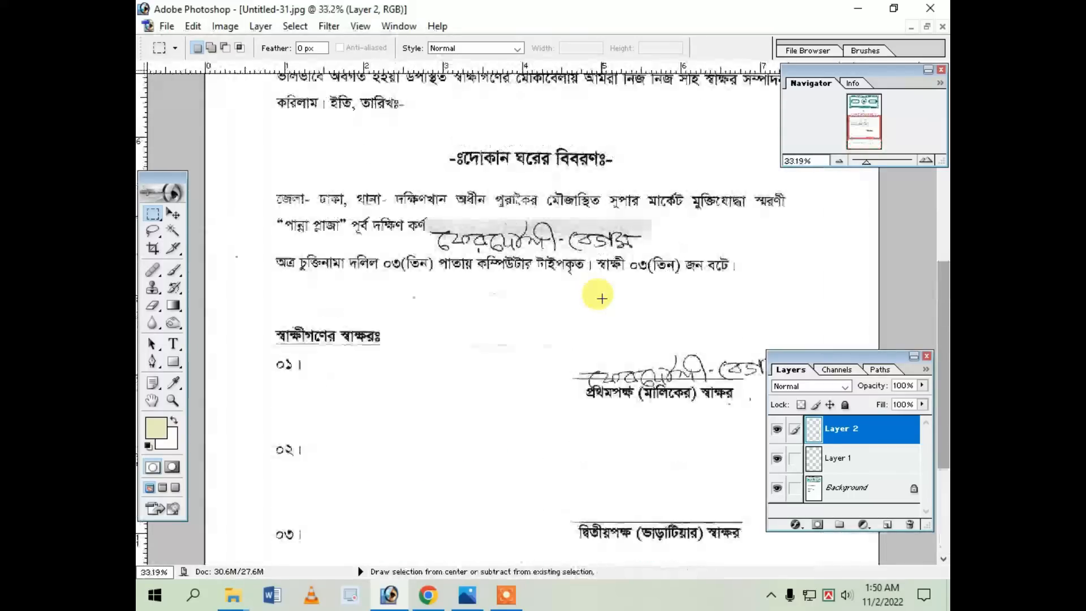
click(173, 213)
drag(480, 240, 408, 339)
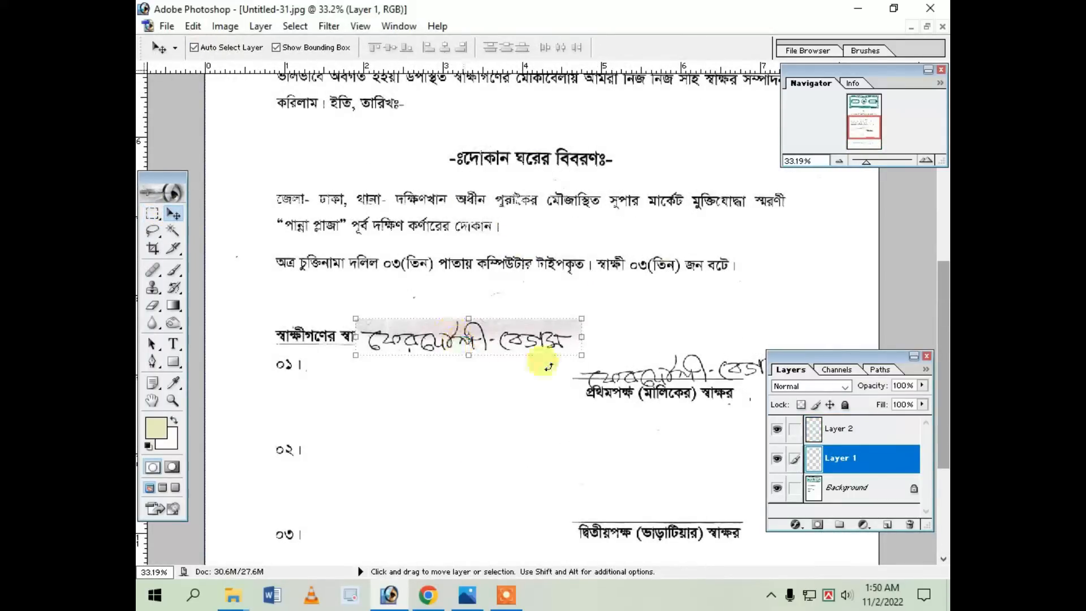
- Move the transparent signature on Layer 2 slightly up and right so it sits just above the first-party signature line
click(665, 377)
scroll(685, 371, down, 1)
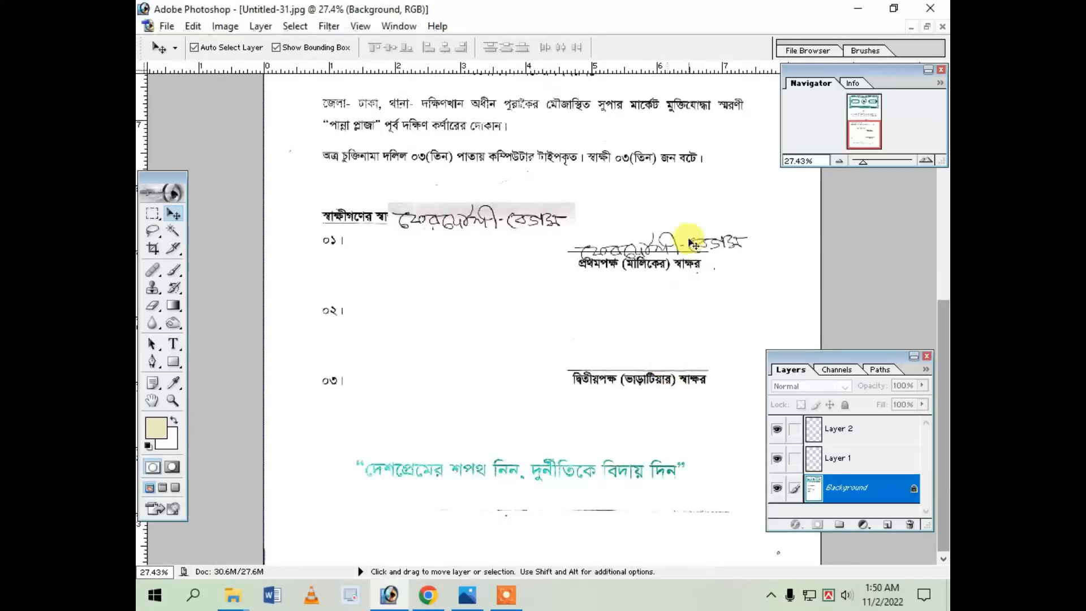
click(834, 430)
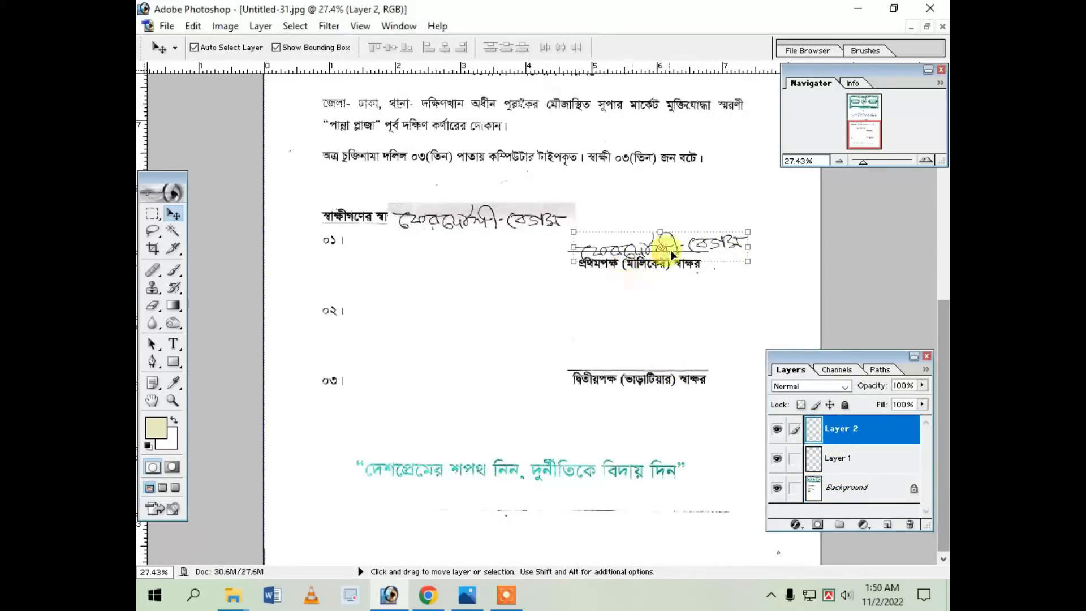
drag(677, 251, 684, 240)
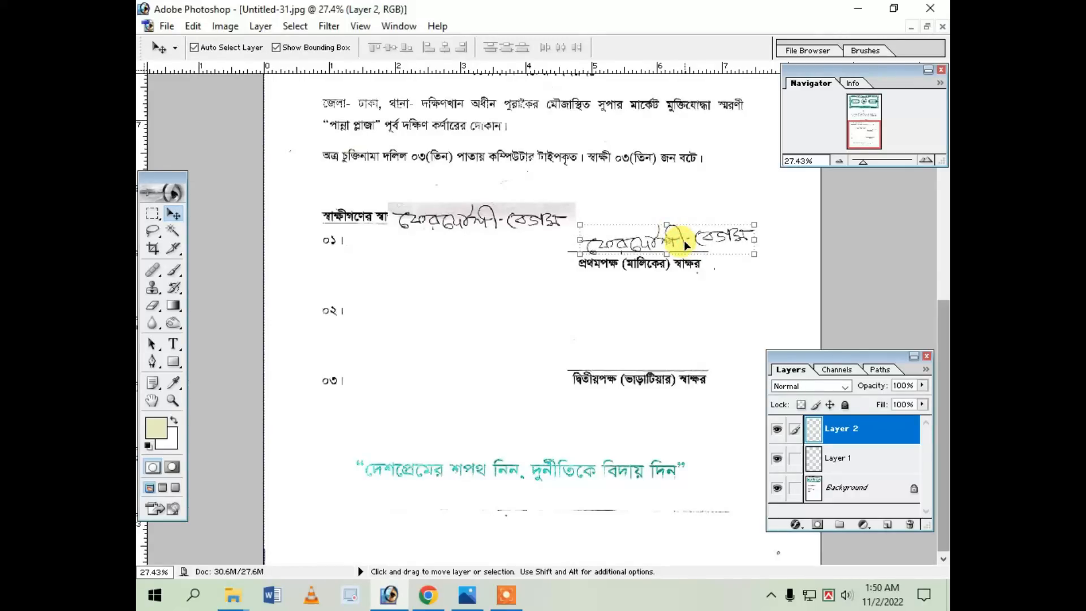